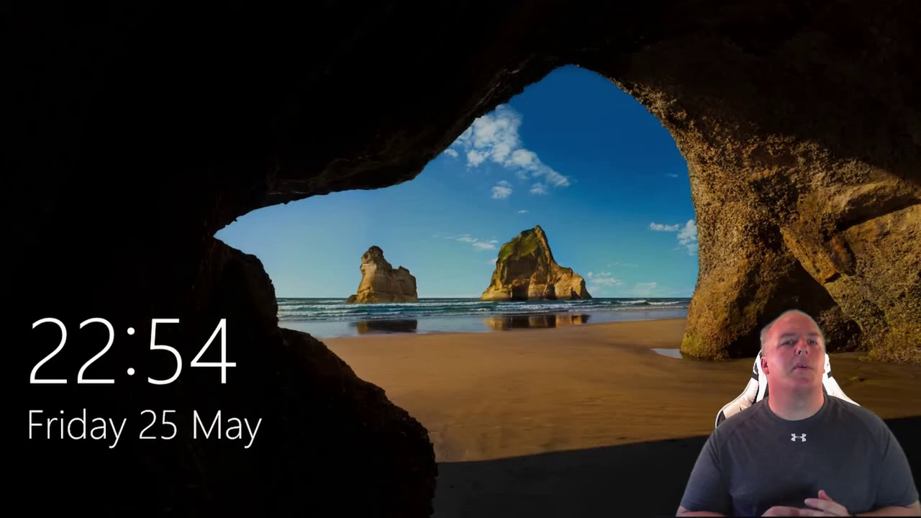
# Dismiss the lock screen and confirm Network 2 is listed as Connected in the networks panel
pyautogui.click(477, 289)
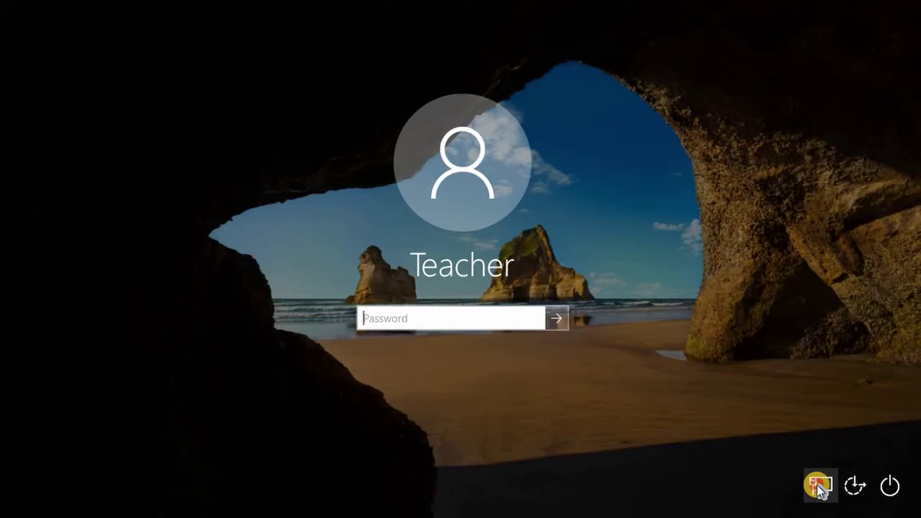
pyautogui.click(819, 487)
pyautogui.click(819, 487)
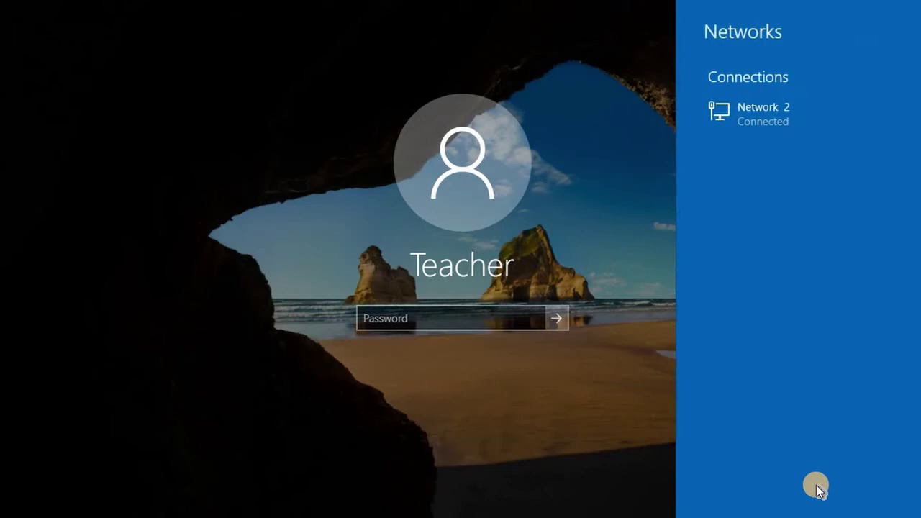
pyautogui.click(589, 418)
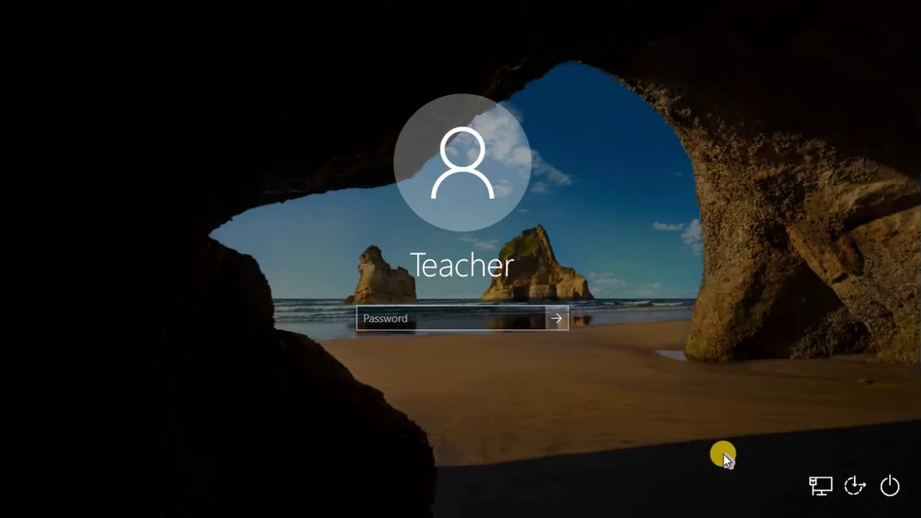
# Toggle High Contrast on and back off, then launch the On-Screen Keyboard from Ease of Access
pyautogui.click(855, 487)
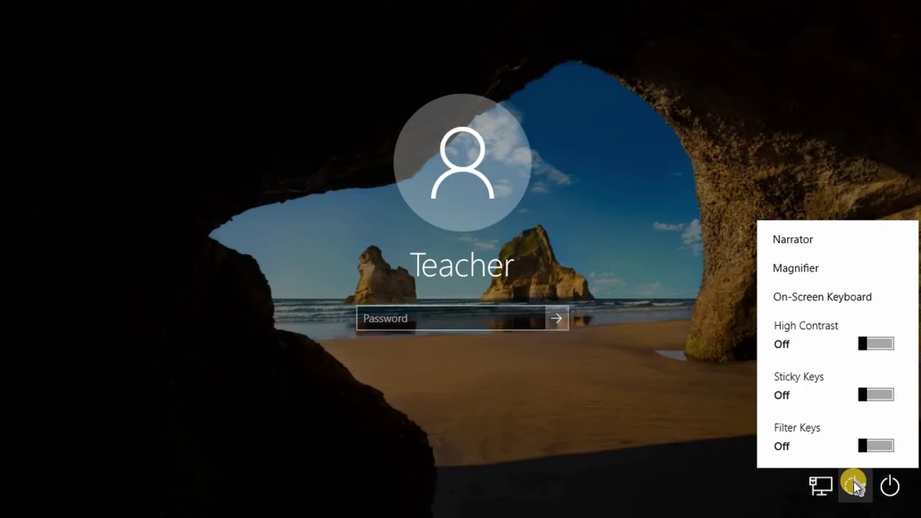
pyautogui.click(883, 345)
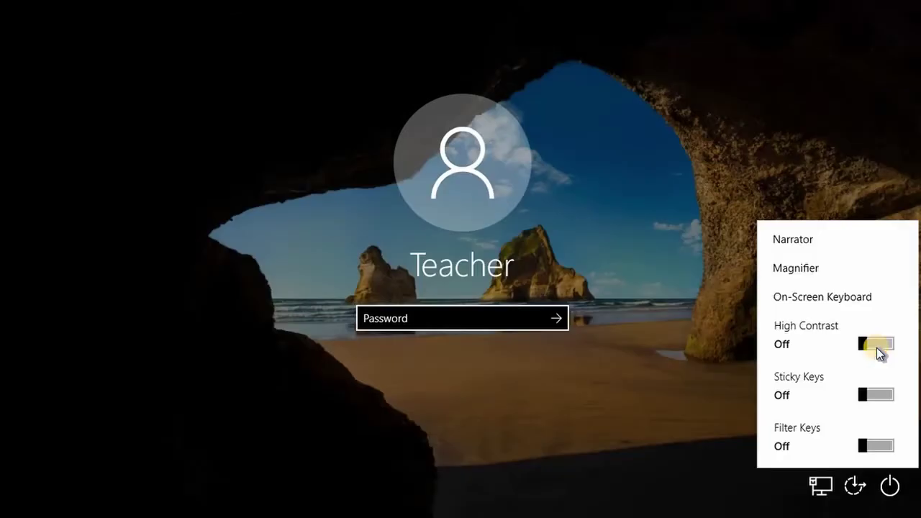
pyautogui.click(869, 400)
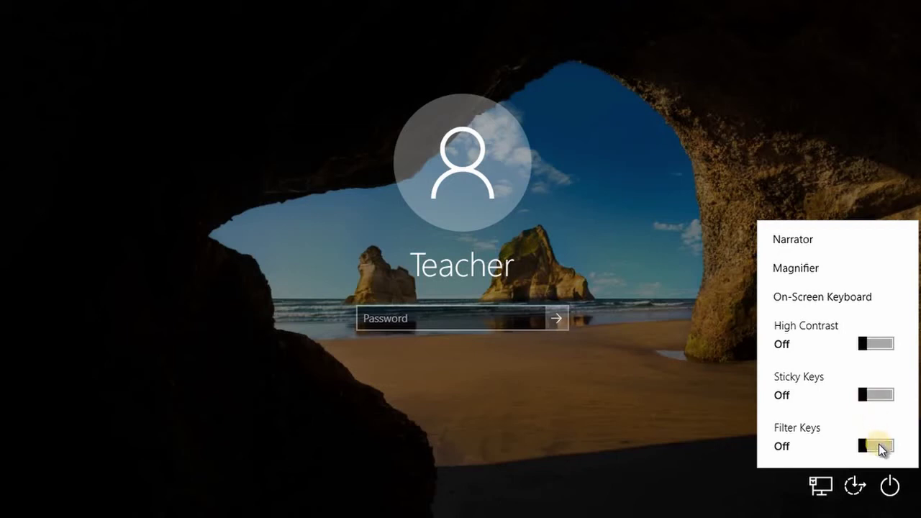
pyautogui.click(845, 295)
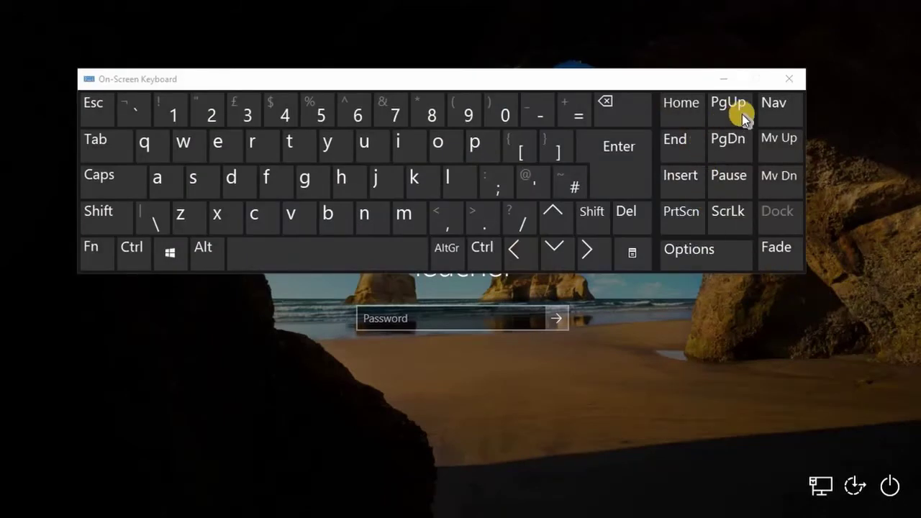
# Close the On-Screen Keyboard, start Magnifier at 200% to view its toolbar, then close it
pyautogui.click(784, 82)
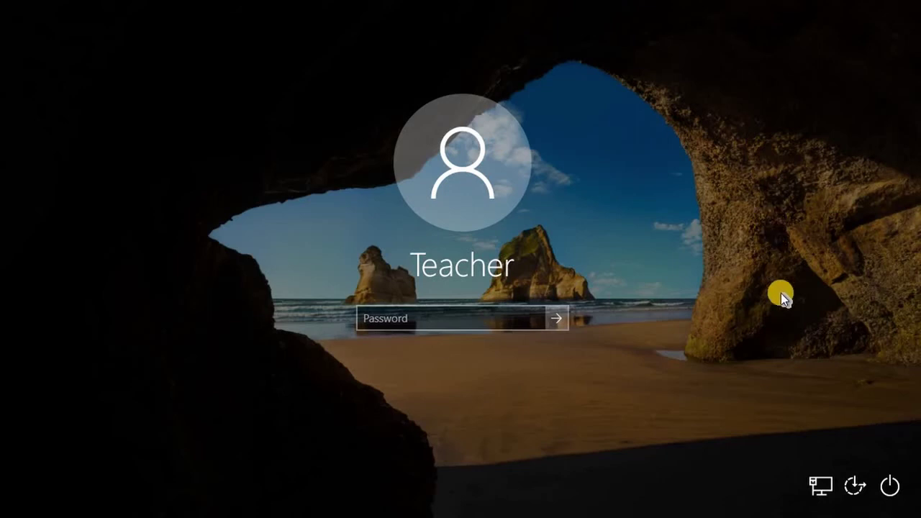
pyautogui.click(856, 484)
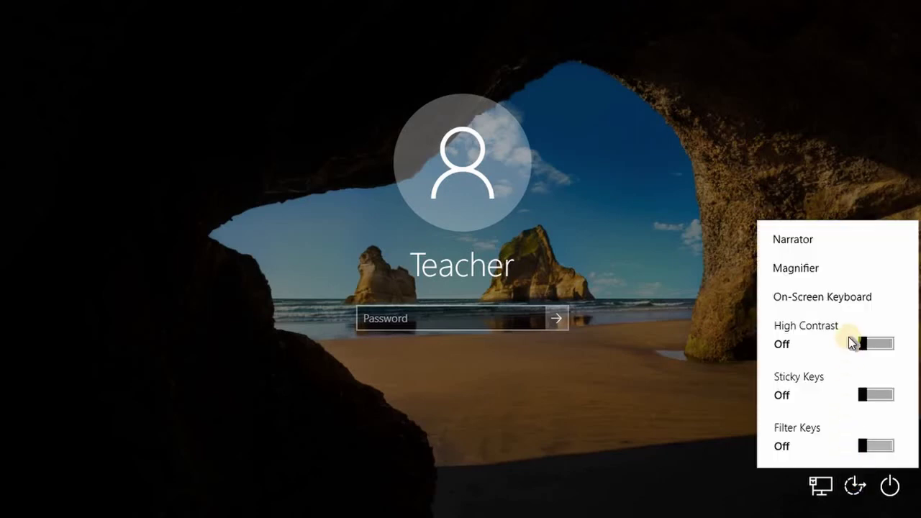
pyautogui.click(836, 273)
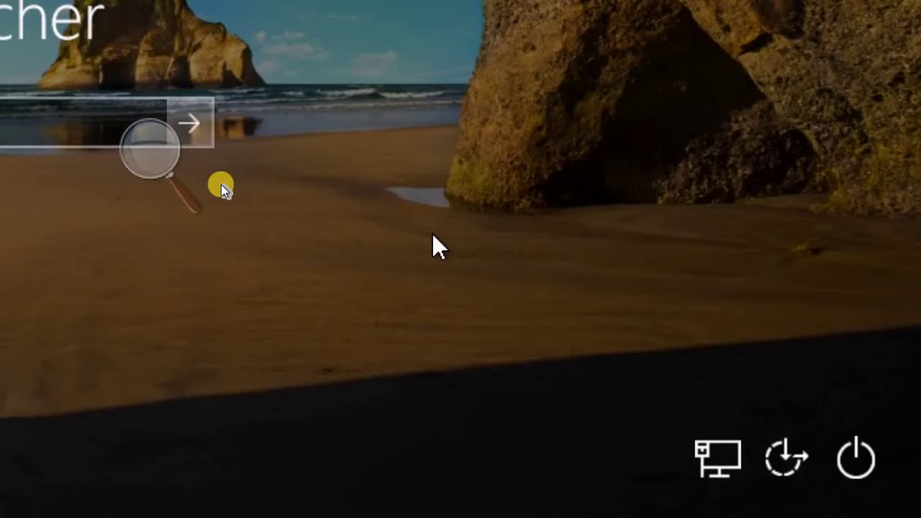
pyautogui.click(176, 189)
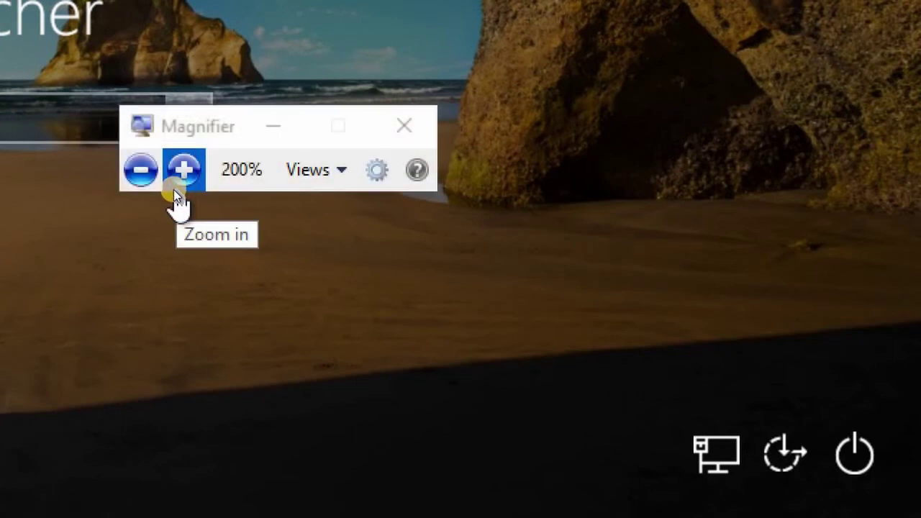
pyautogui.click(339, 223)
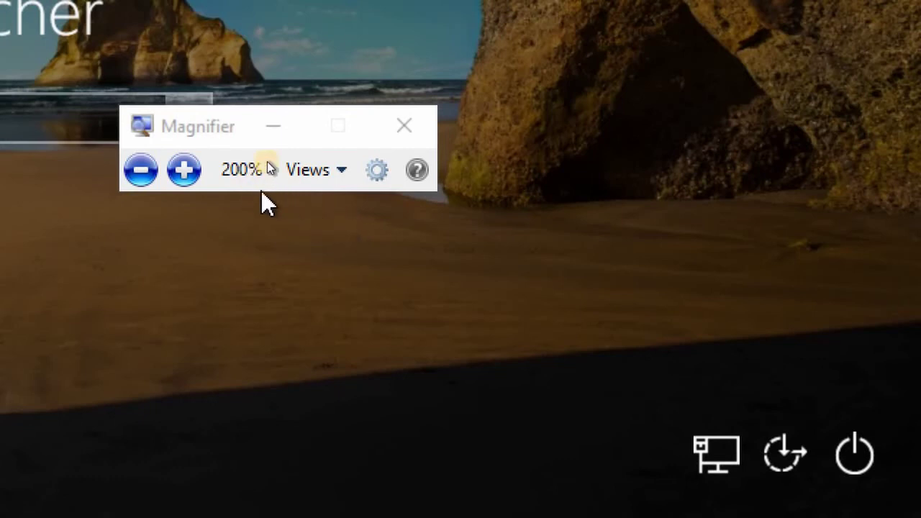
pyautogui.click(404, 124)
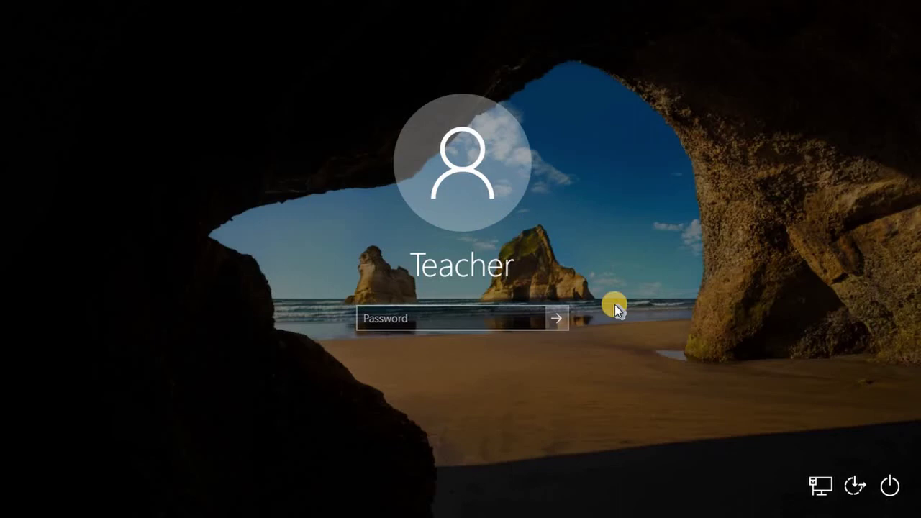
# Open and dismiss the Ease of Access menu, then show the Shut down and Restart options
pyautogui.click(852, 484)
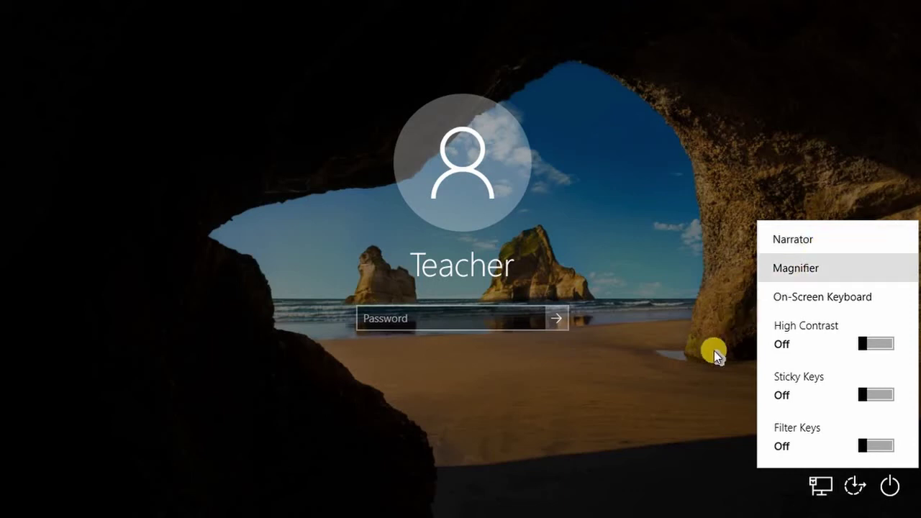
pyautogui.click(756, 411)
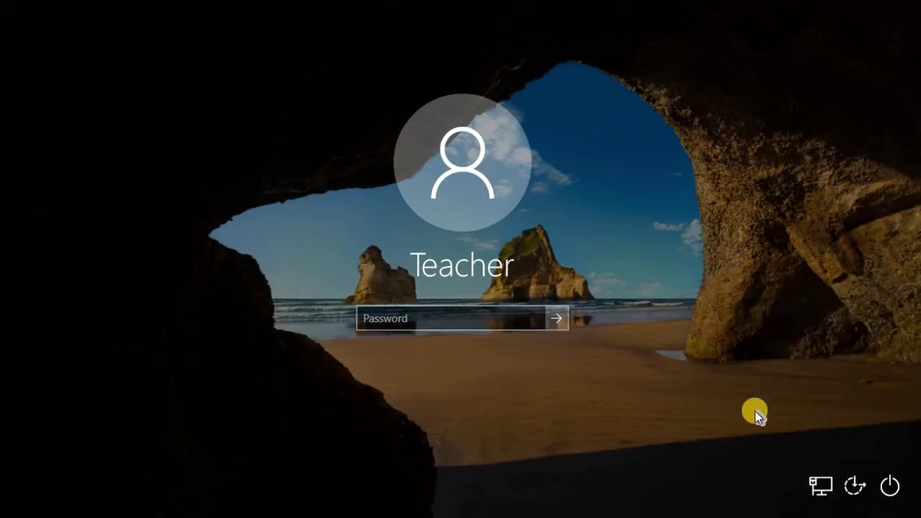
pyautogui.click(891, 488)
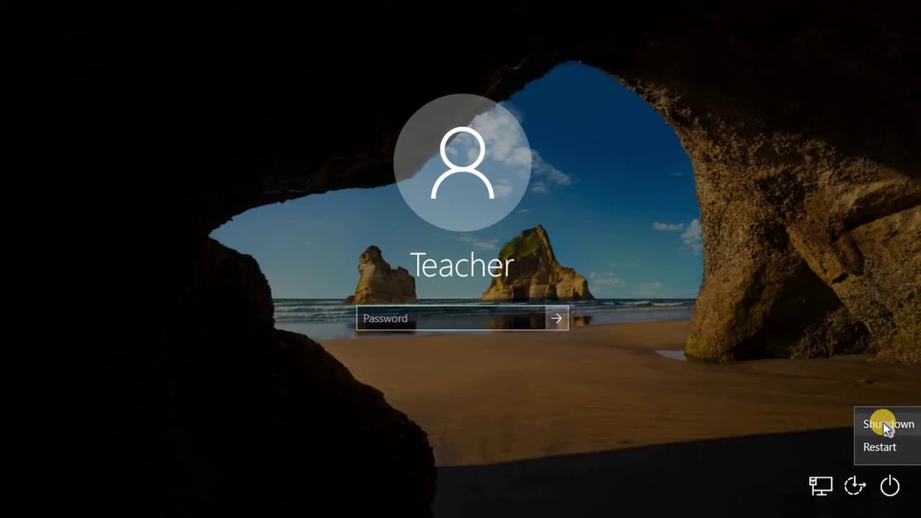
# Dismiss the power options, enter the Teacher account password and sign in
pyautogui.press('Escape')
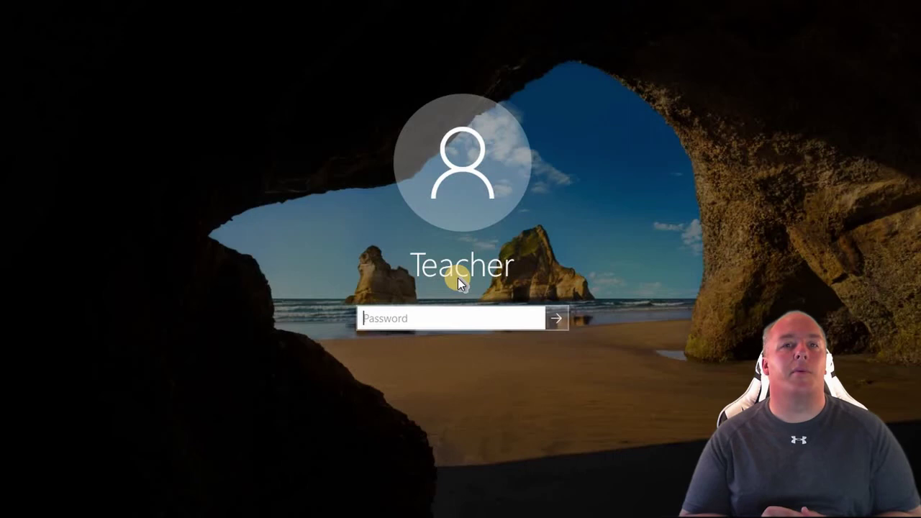
pyautogui.write('•••••••')
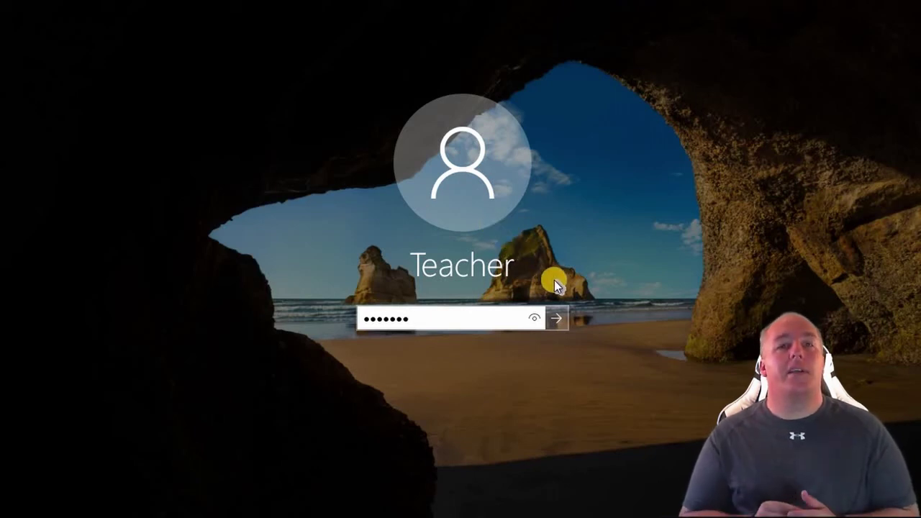
pyautogui.click(555, 321)
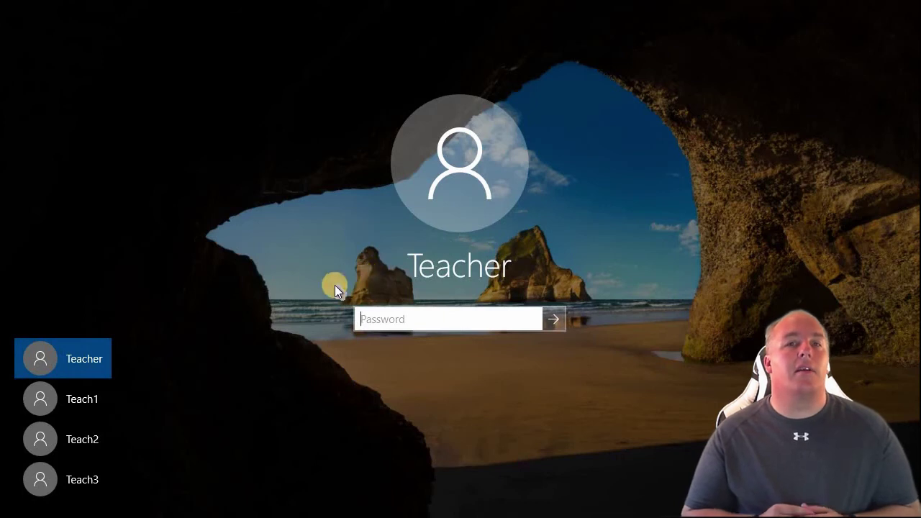
pyautogui.click(70, 406)
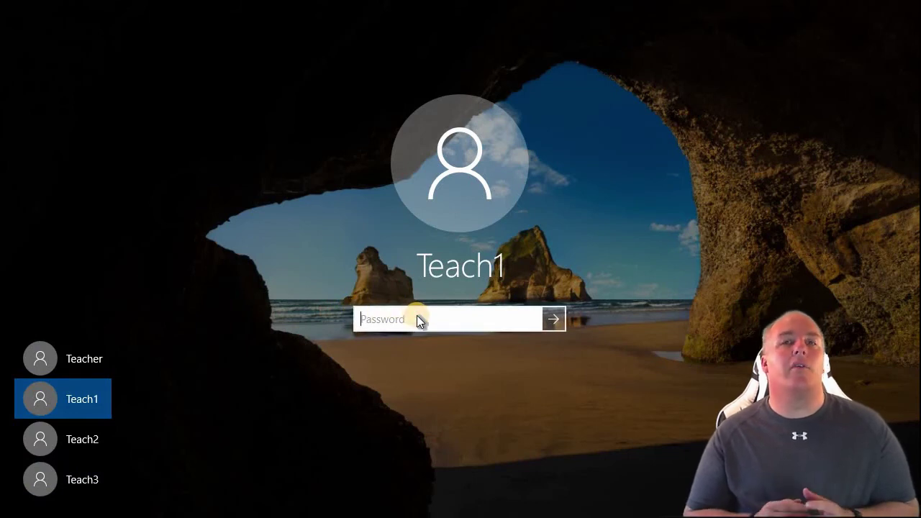
pyautogui.write('•••')
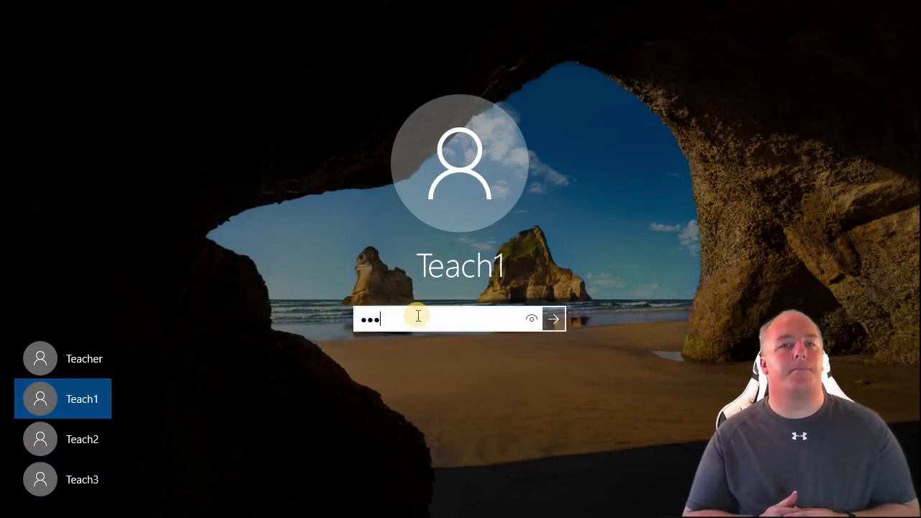
pyautogui.write('•••')
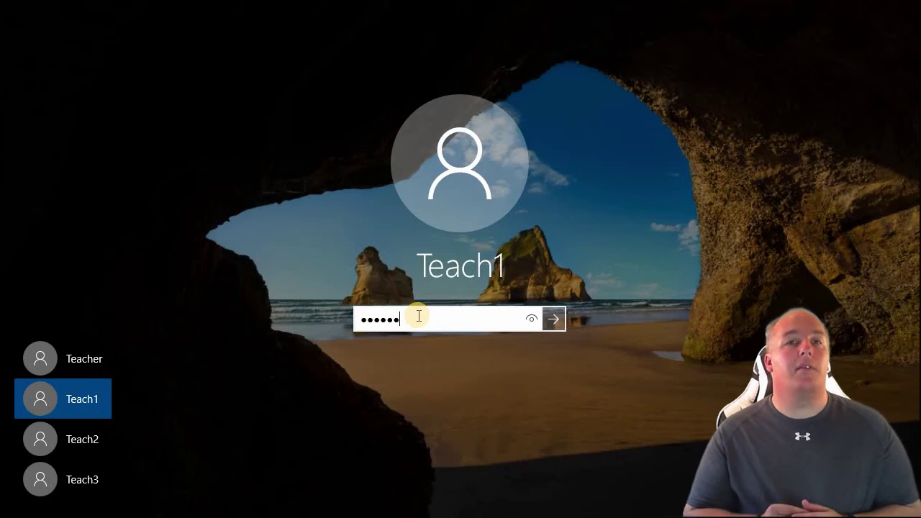
pyautogui.click(551, 322)
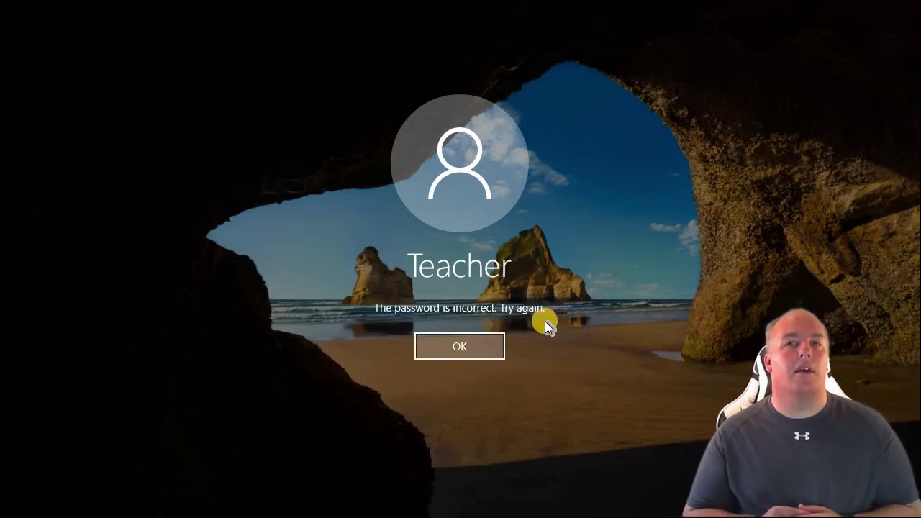
pyautogui.click(474, 338)
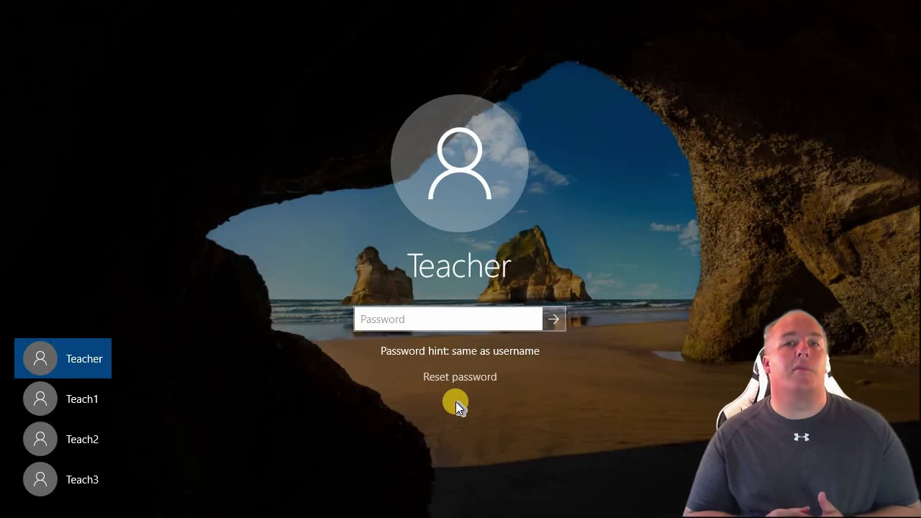
pyautogui.write('Teacher')
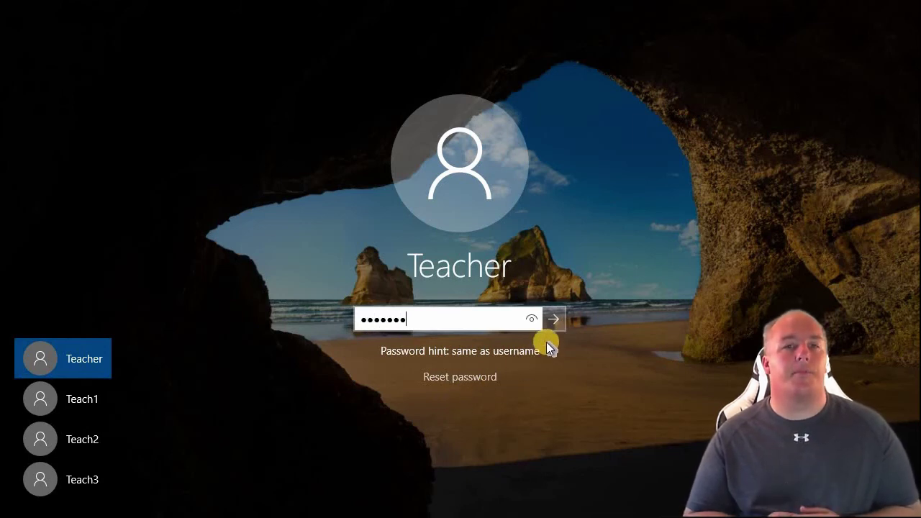
pyautogui.click(554, 318)
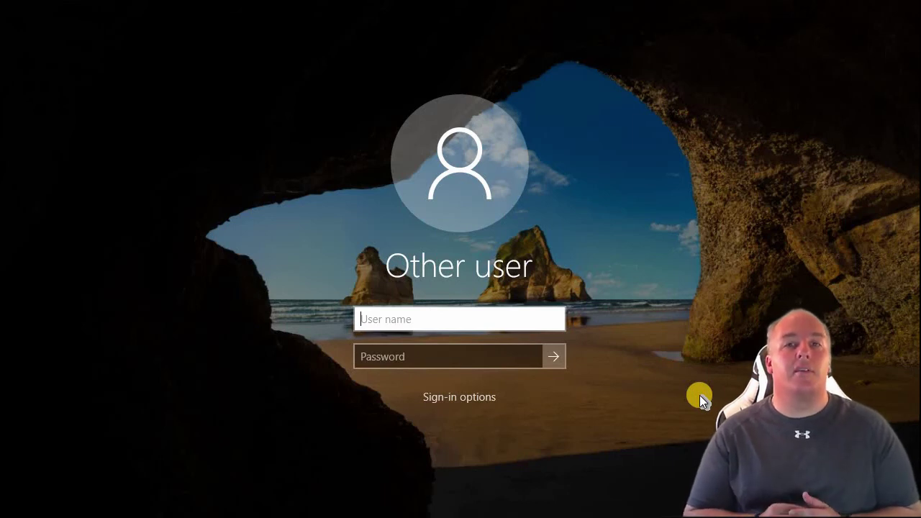
# Enter user name 'teacher' and its password on the Other user screen and sign in
pyautogui.write('teacher')
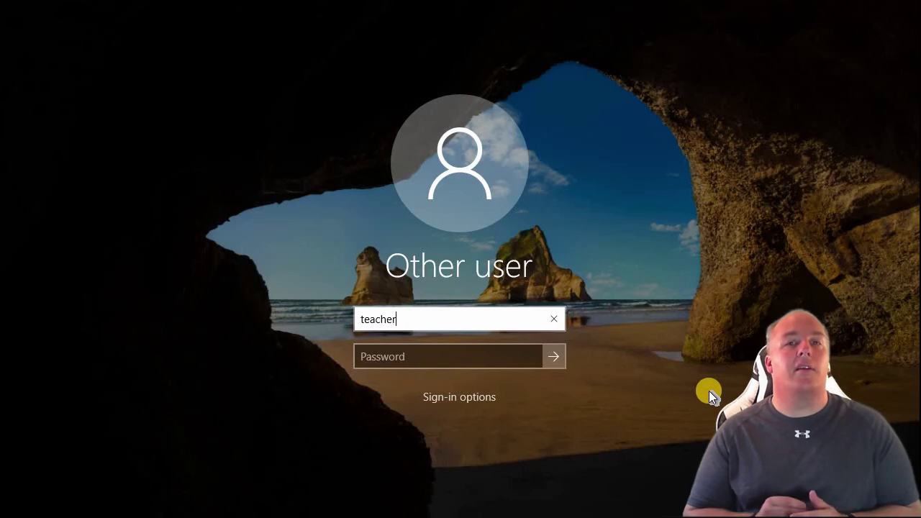
pyautogui.press('Tab')
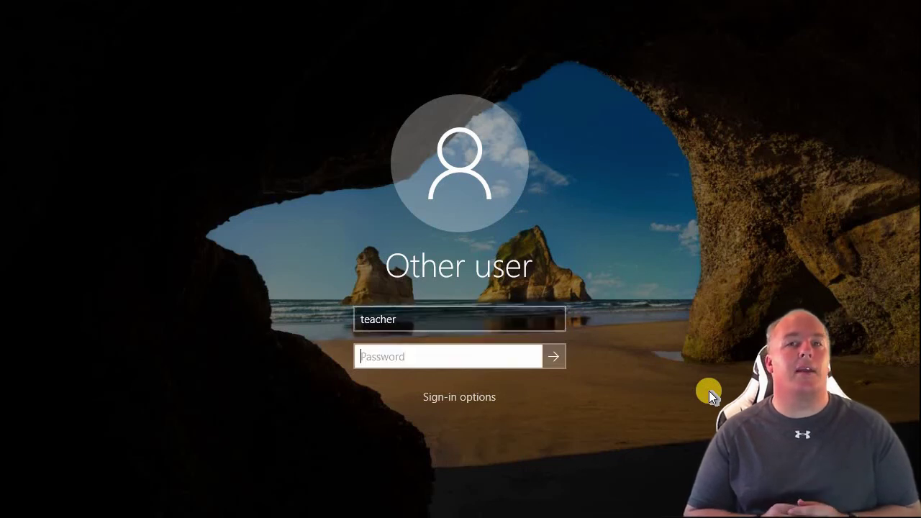
pyautogui.write('•••••••')
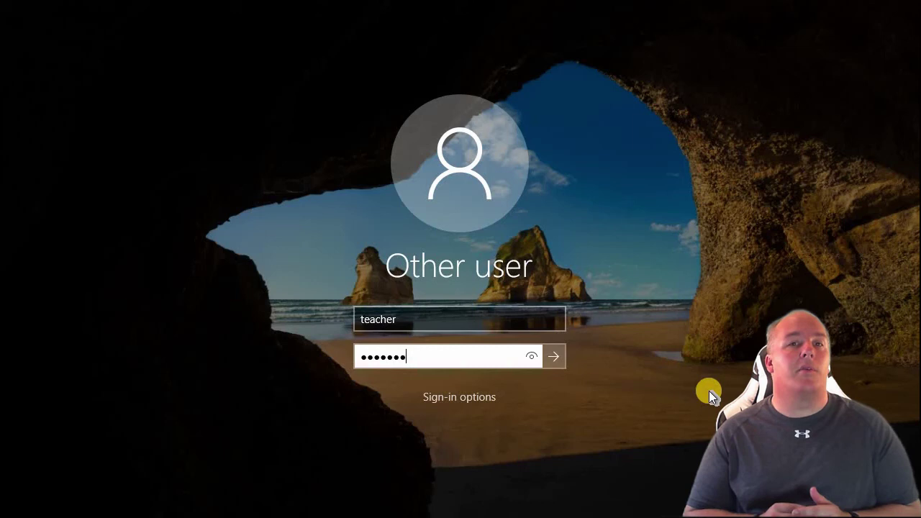
pyautogui.click(553, 354)
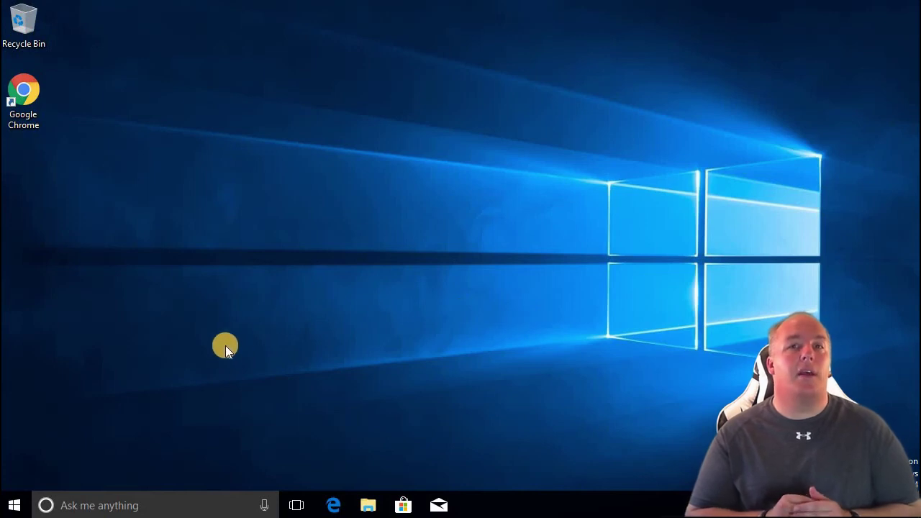
# Open the Start menu and show the account menu with Lock, Sign out and other users
pyautogui.click(14, 505)
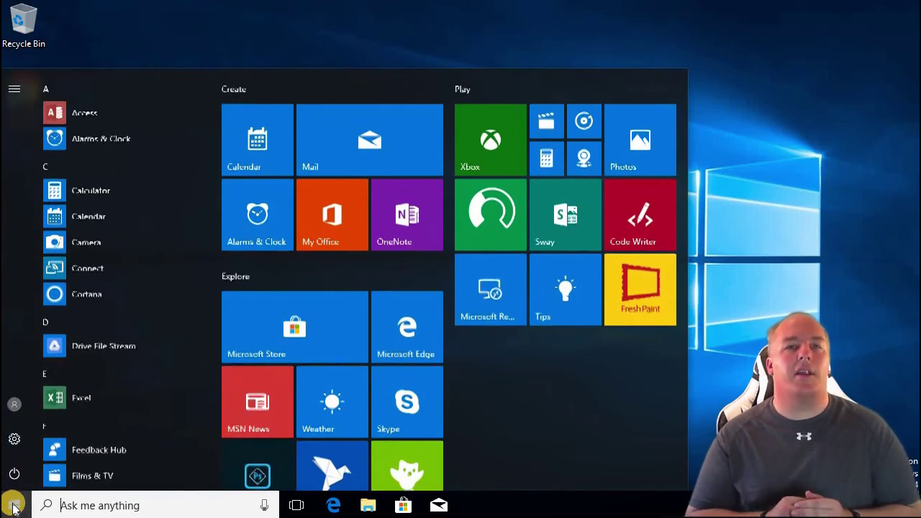
pyautogui.click(11, 405)
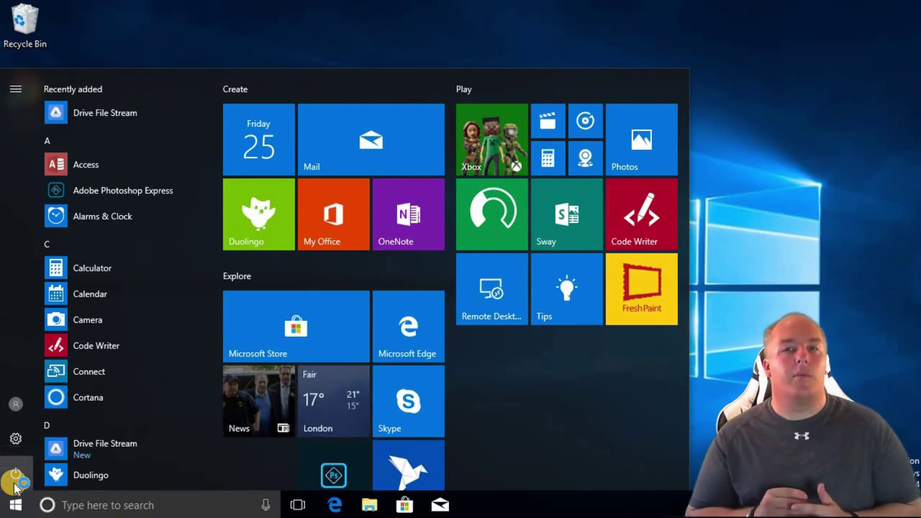
# Open the Start menu's Power menu to reveal Shut down and Restart
pyautogui.click(15, 481)
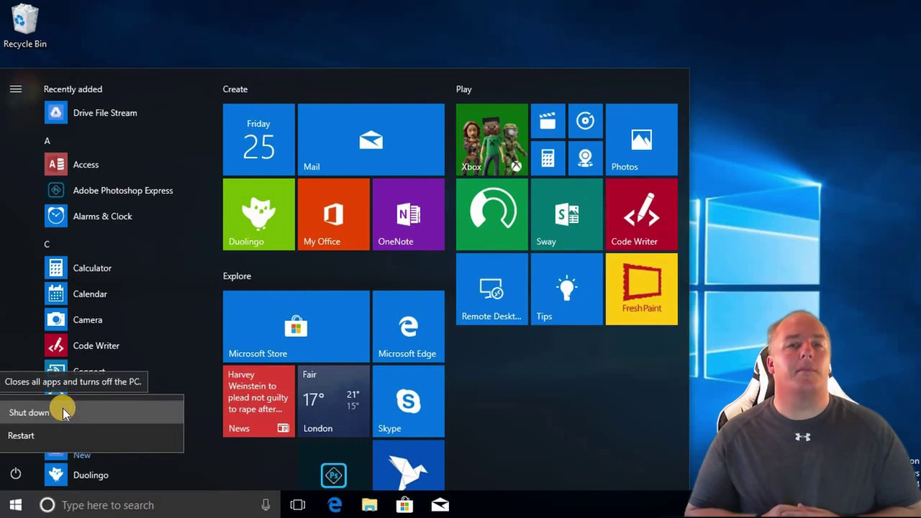
# Choose Shut down from the Start menu's power options
pyautogui.click(65, 412)
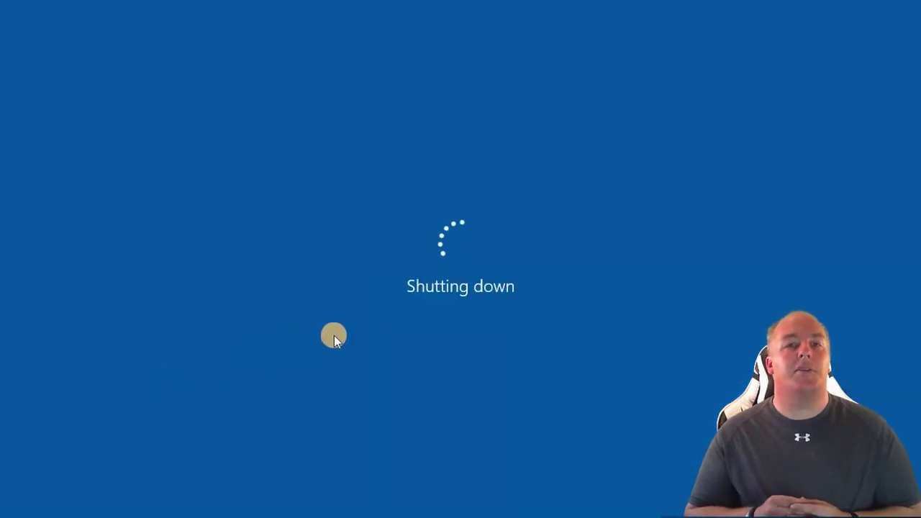